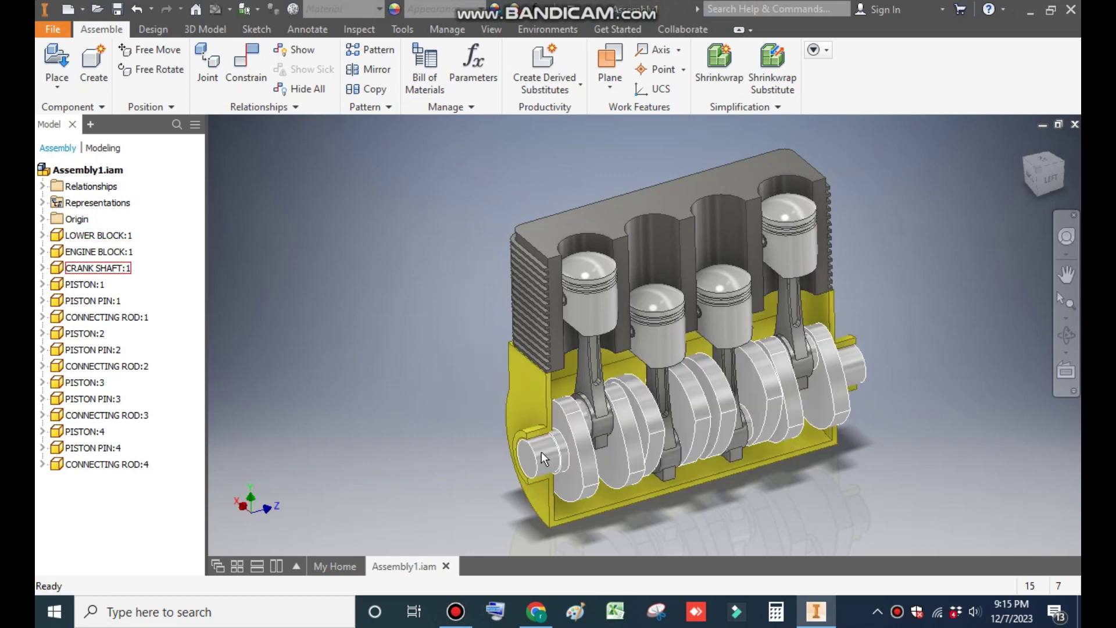
Free-rotate the crankshaft so the four pistons stroke in their cylinders, then deselect it
drag(539, 450, 500, 480)
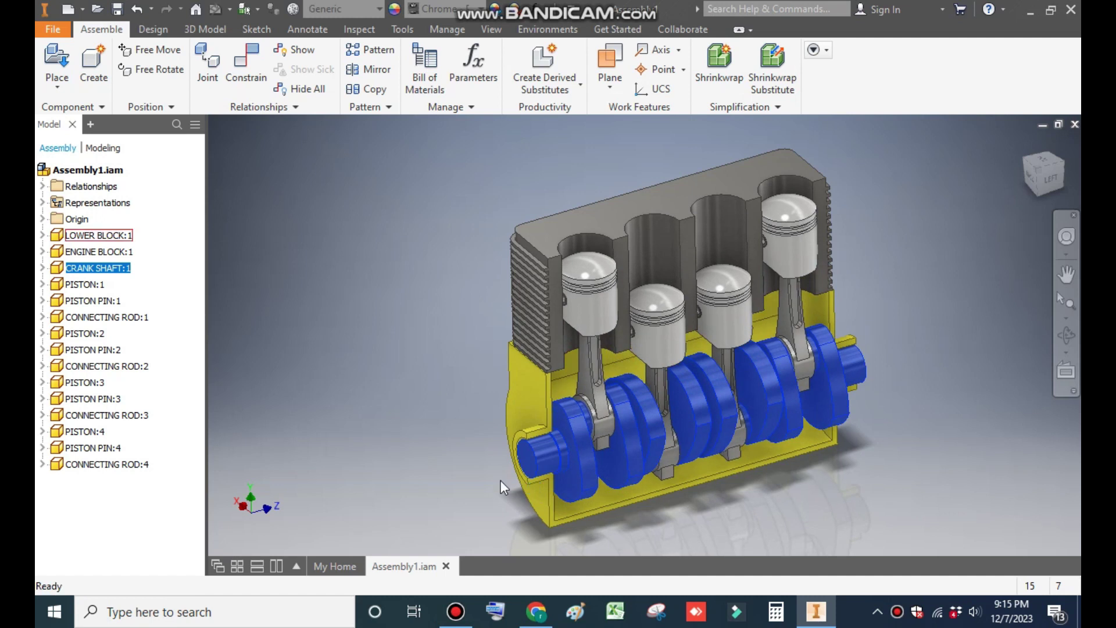
click(416, 422)
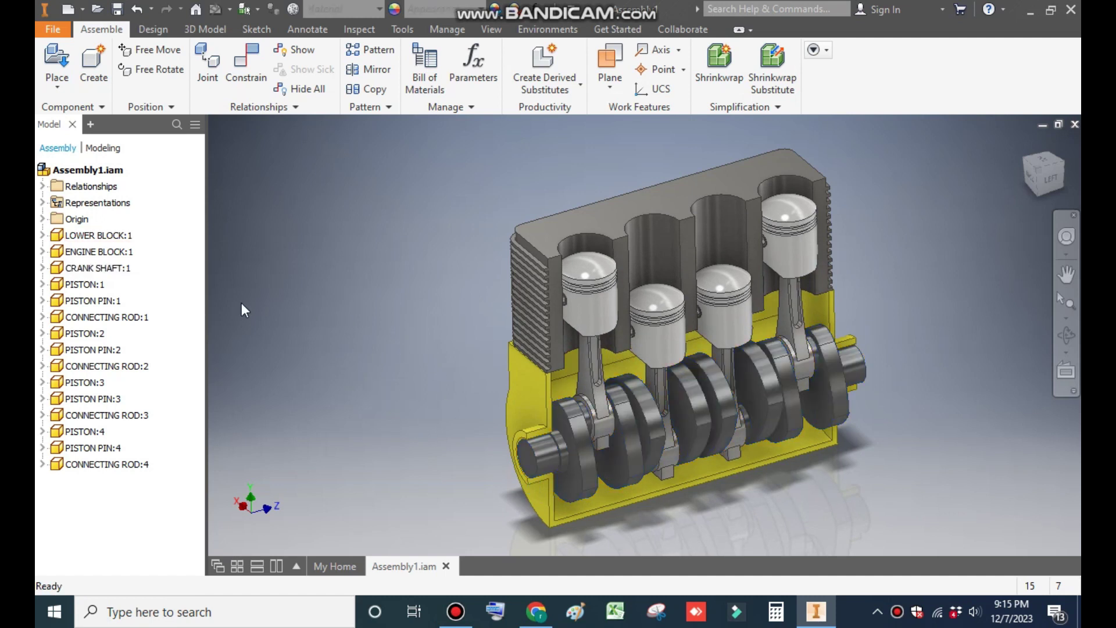
Expand CRANK SHAFT:1 and the assembly's Origin folder, then select the crankshaft's YZ Plane
click(97, 271)
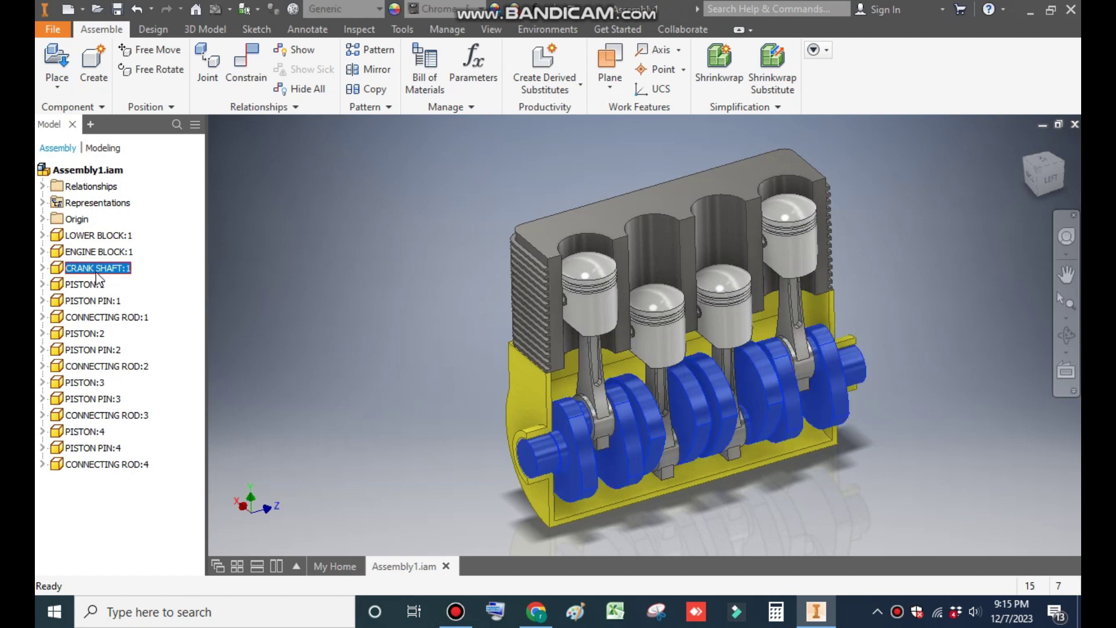
click(42, 268)
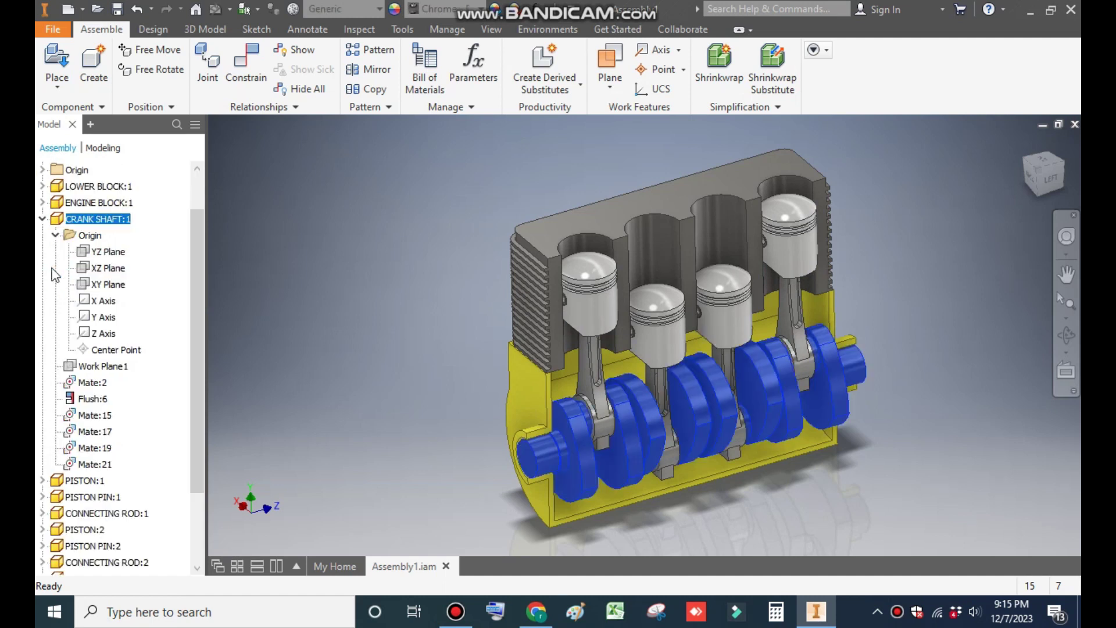
click(180, 264)
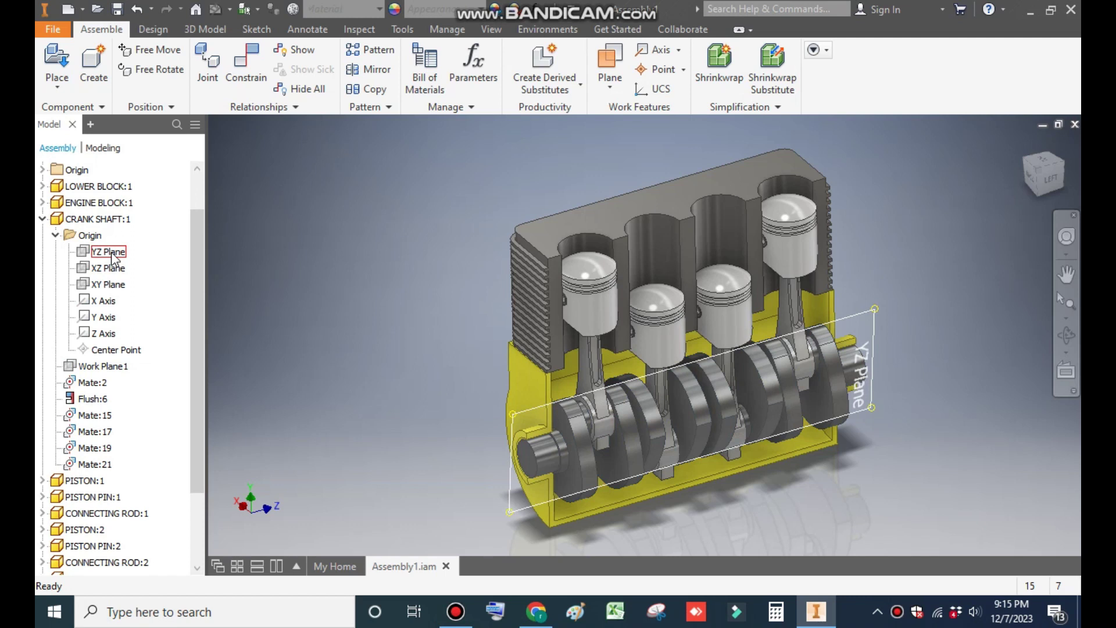
scroll(108, 259, up, 1)
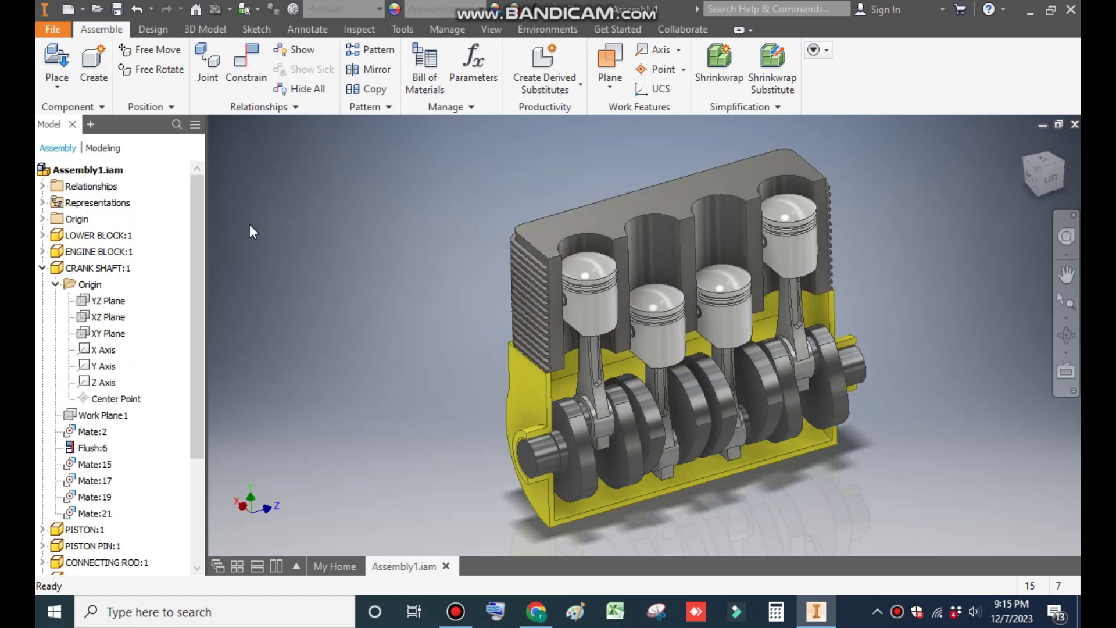
click(42, 219)
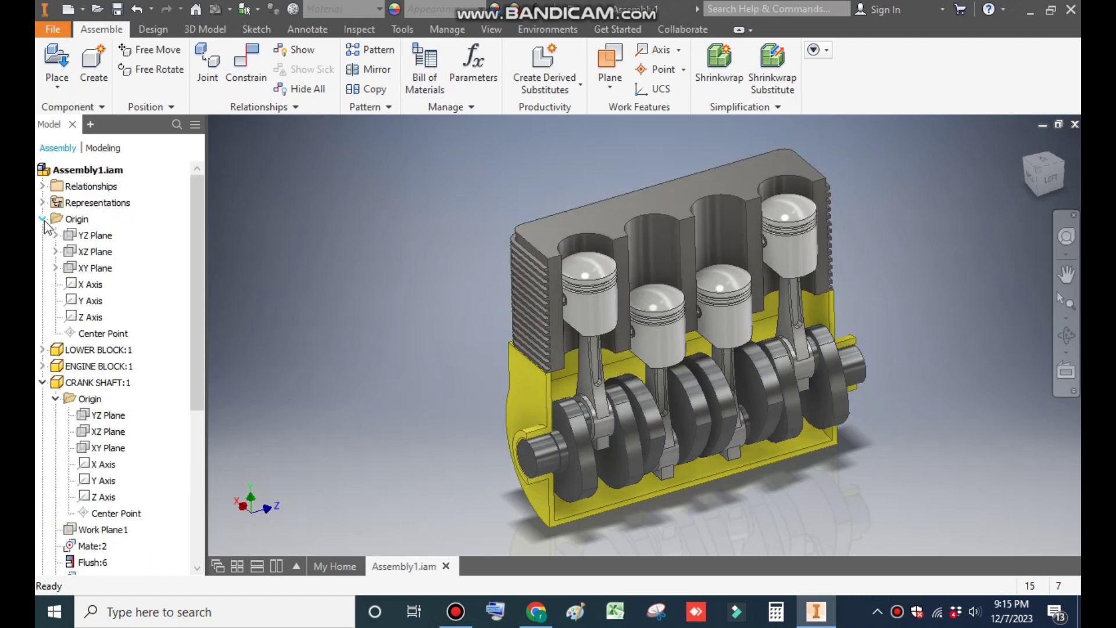
click(107, 416)
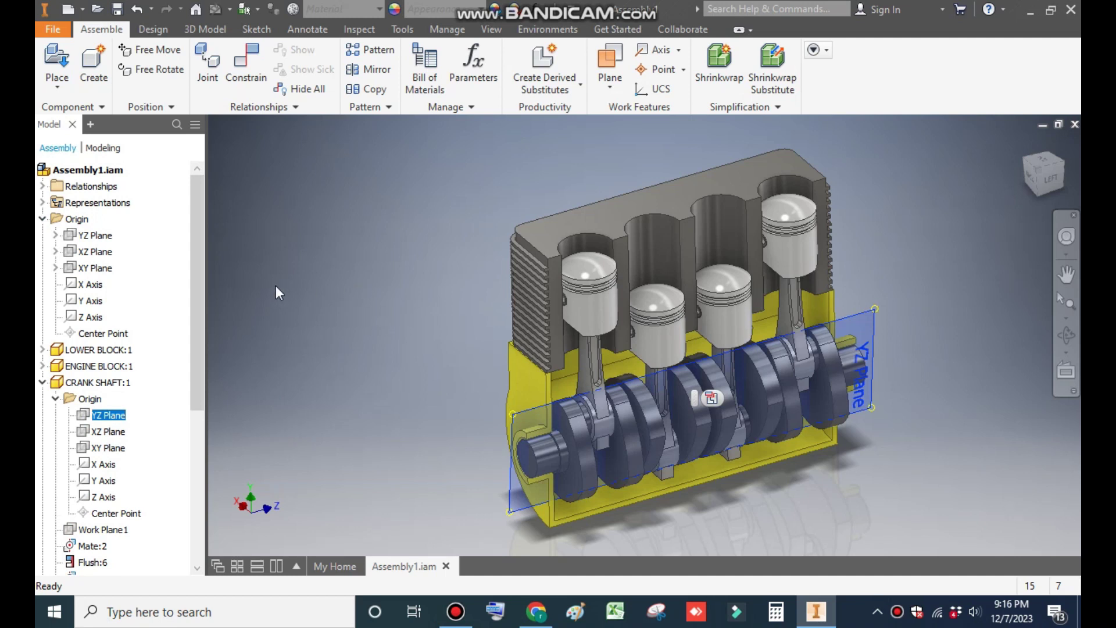
Constrain the crankshaft YZ Plane to the assembly YZ Plane with a 0 deg Directed Angle constraint
ctrl+click(106, 238)
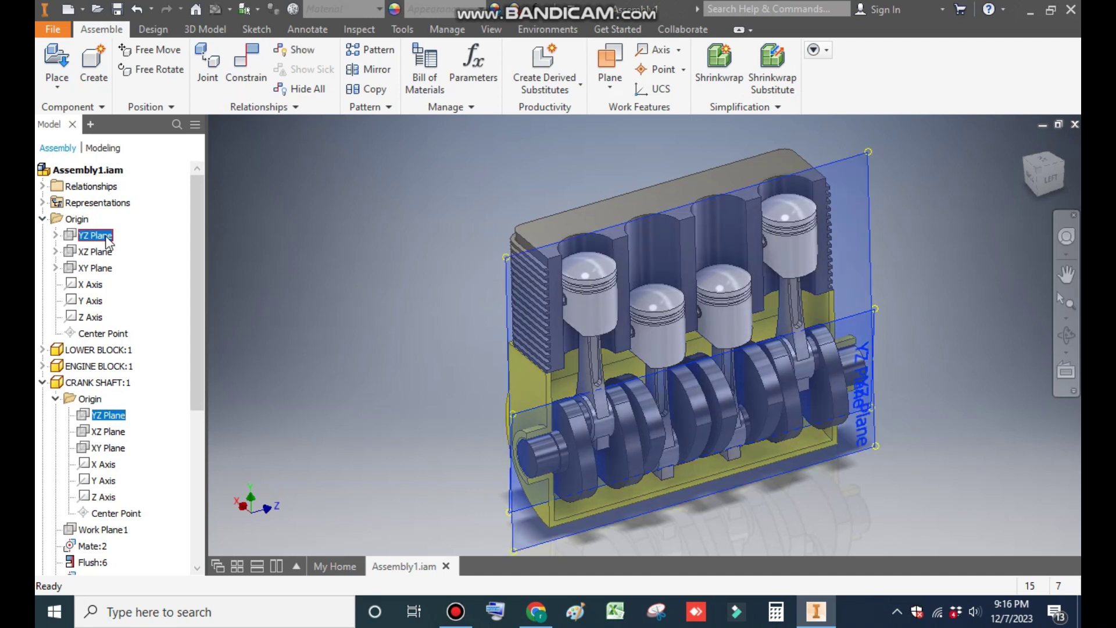
click(250, 58)
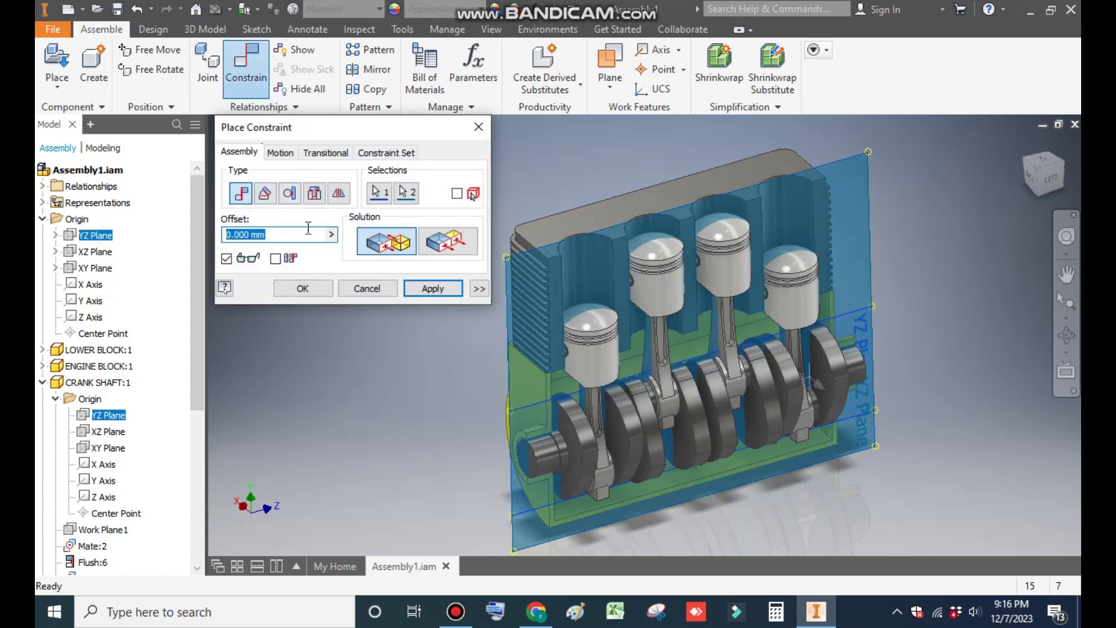
click(266, 194)
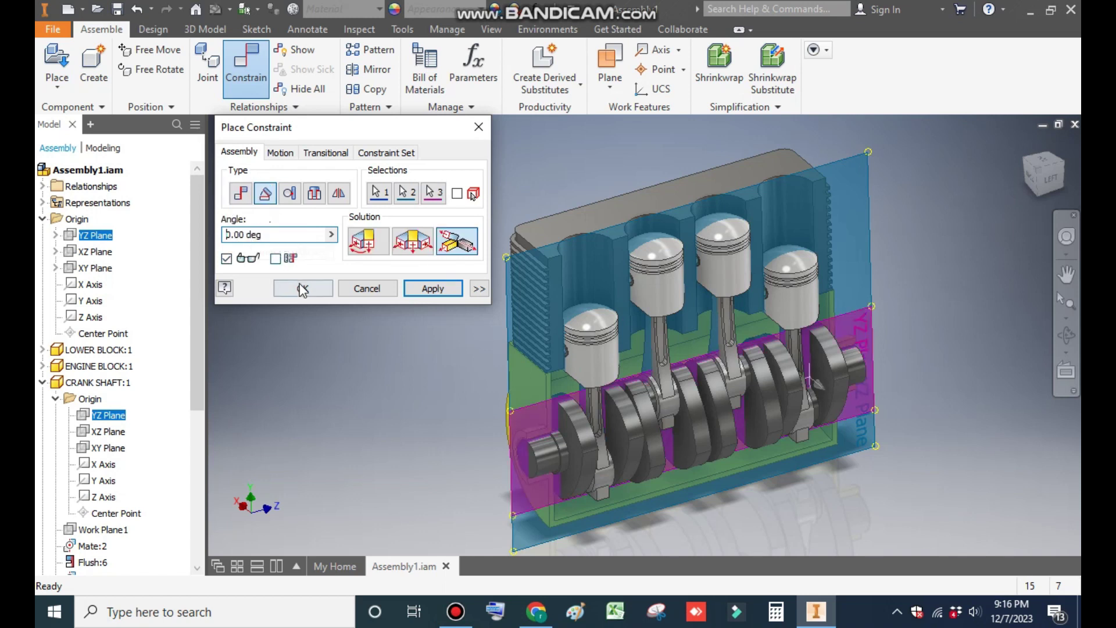
click(366, 248)
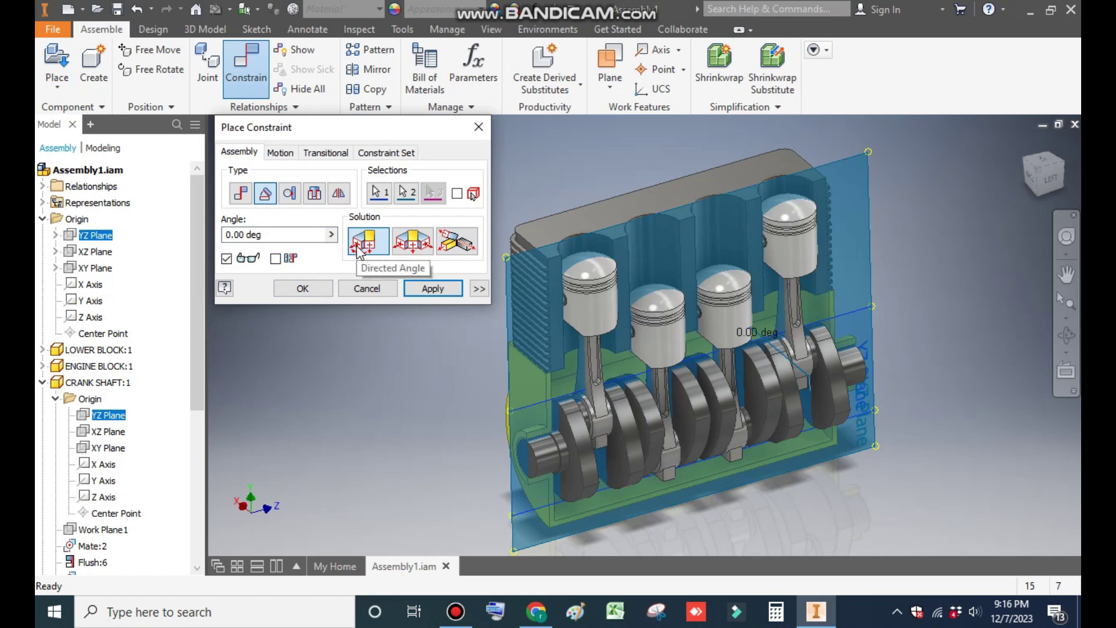
click(325, 287)
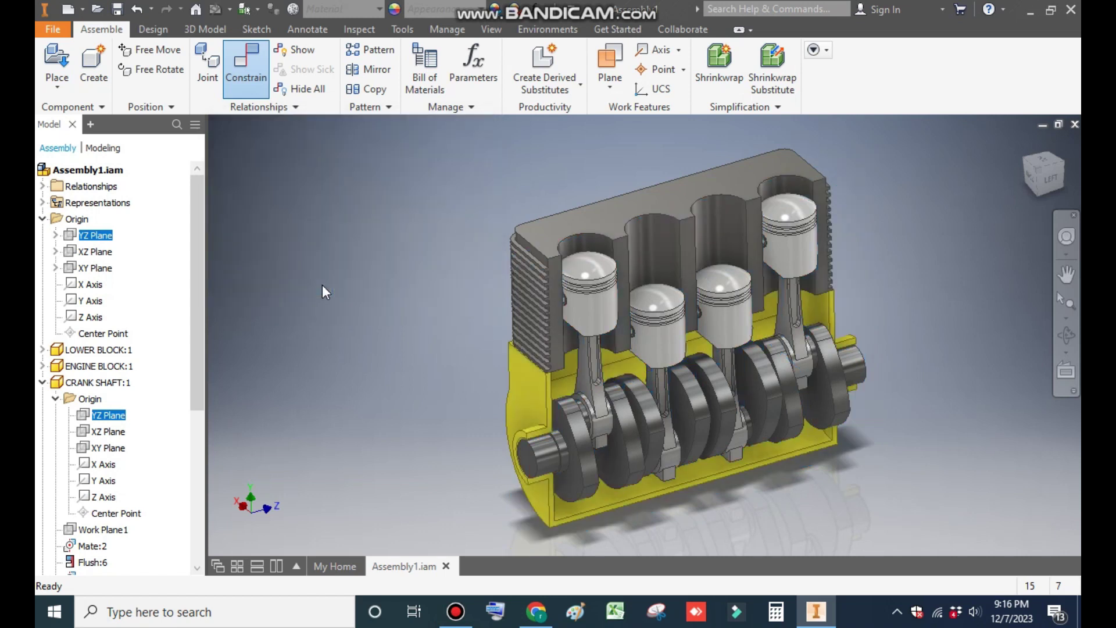
Test-move the crankshaft, then bring up the Drive dialog for its Angle:1 constraint
click(533, 440)
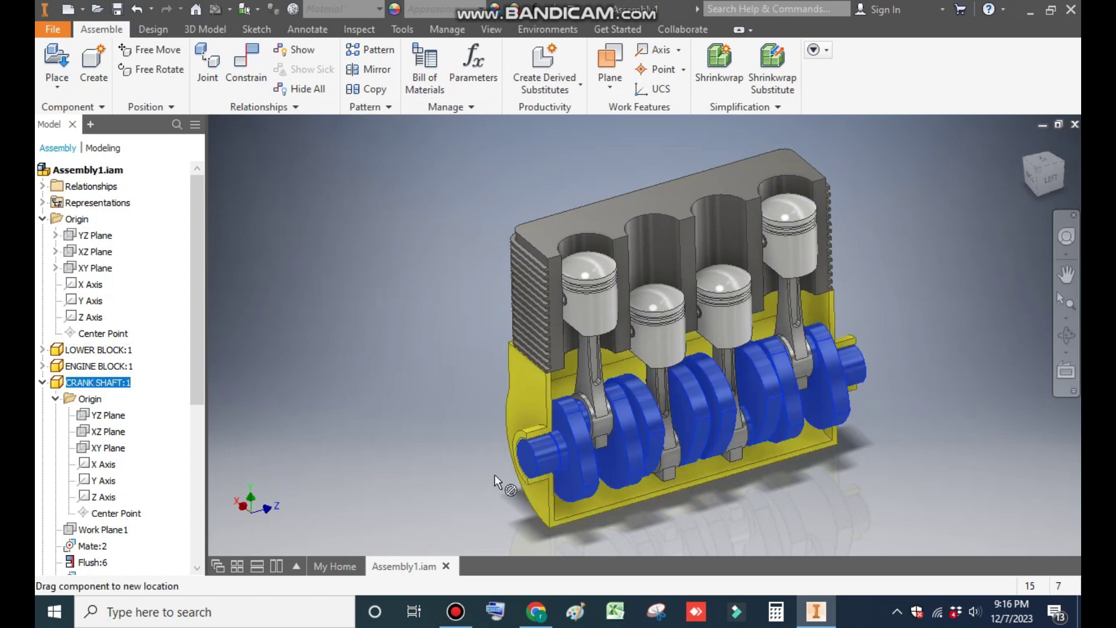
click(421, 384)
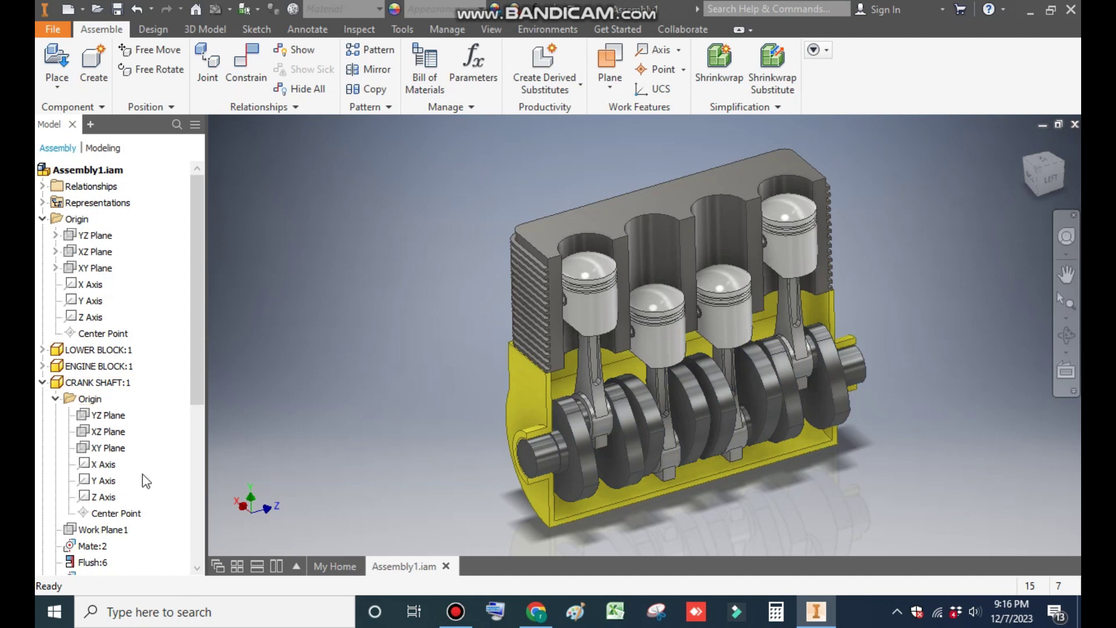
scroll(146, 481, down, 4)
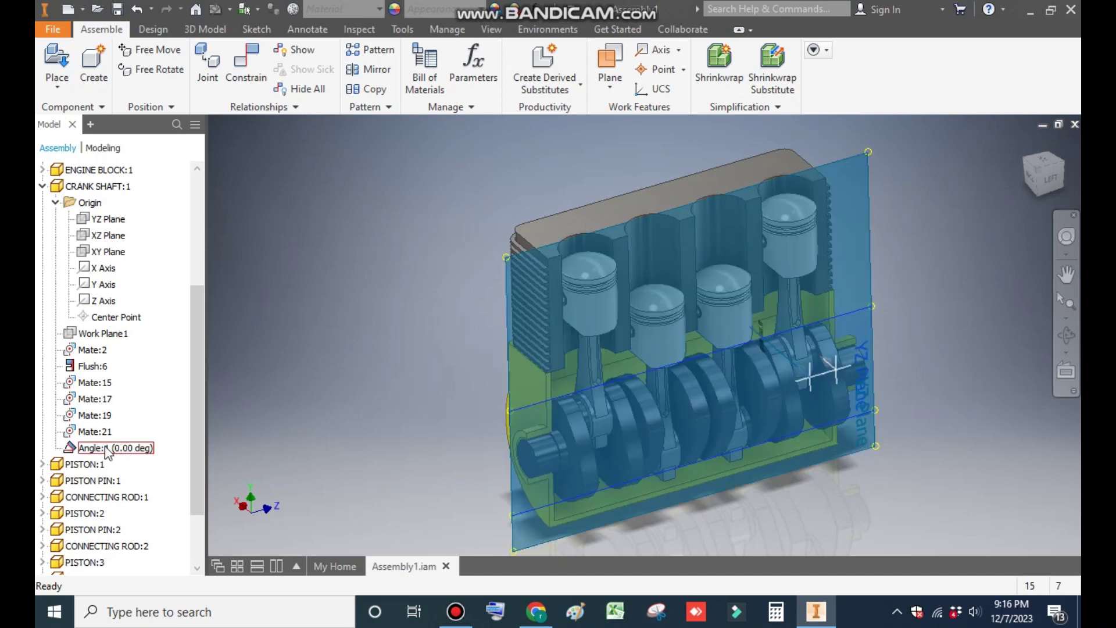
double_click(107, 451)
right_click(102, 447)
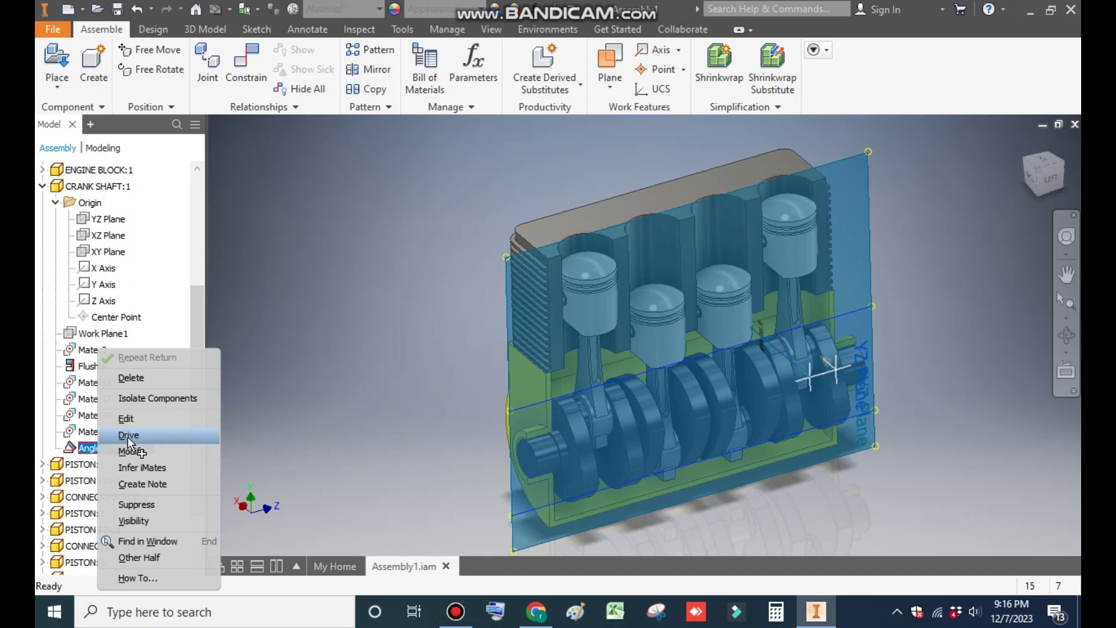
click(128, 437)
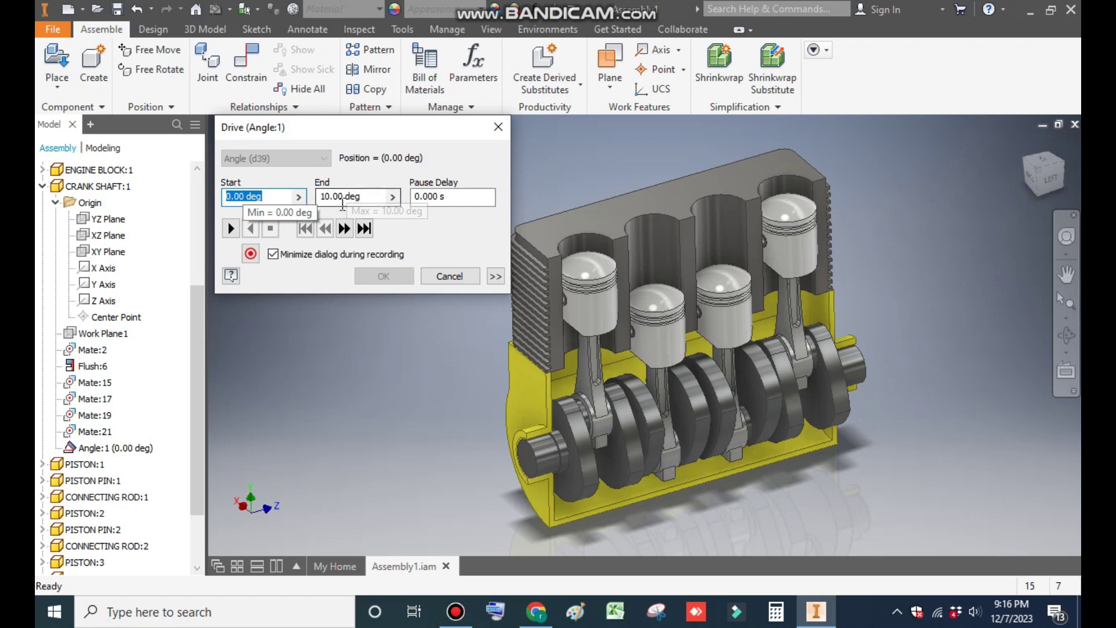
Set the Angle:1 drive End to 5000 deg and the Increment amount to 5
double_click(345, 197)
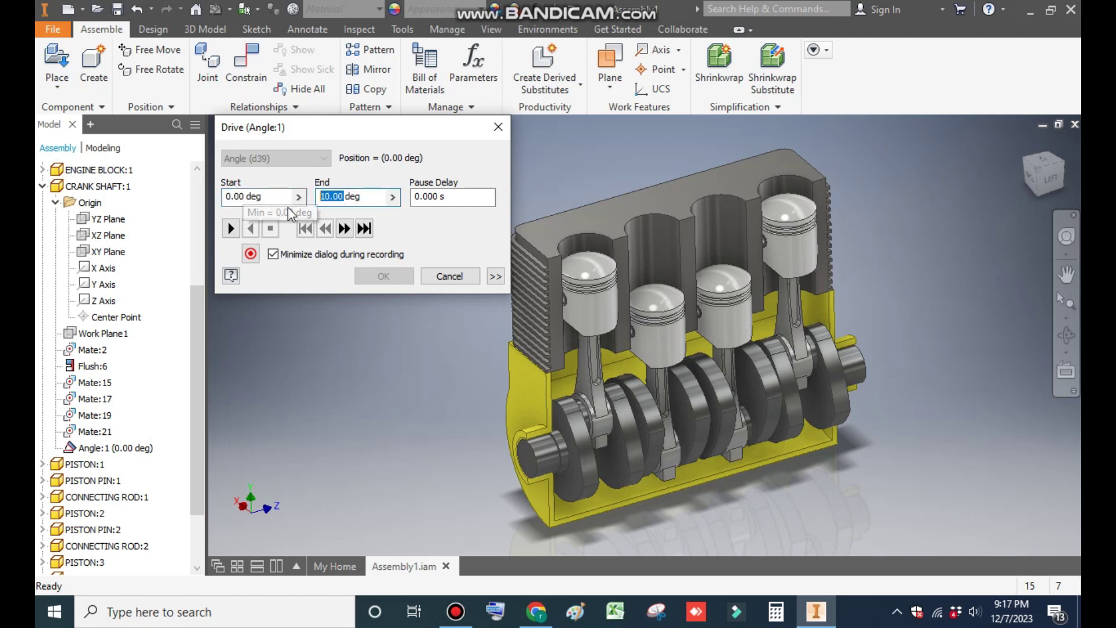
text(500)
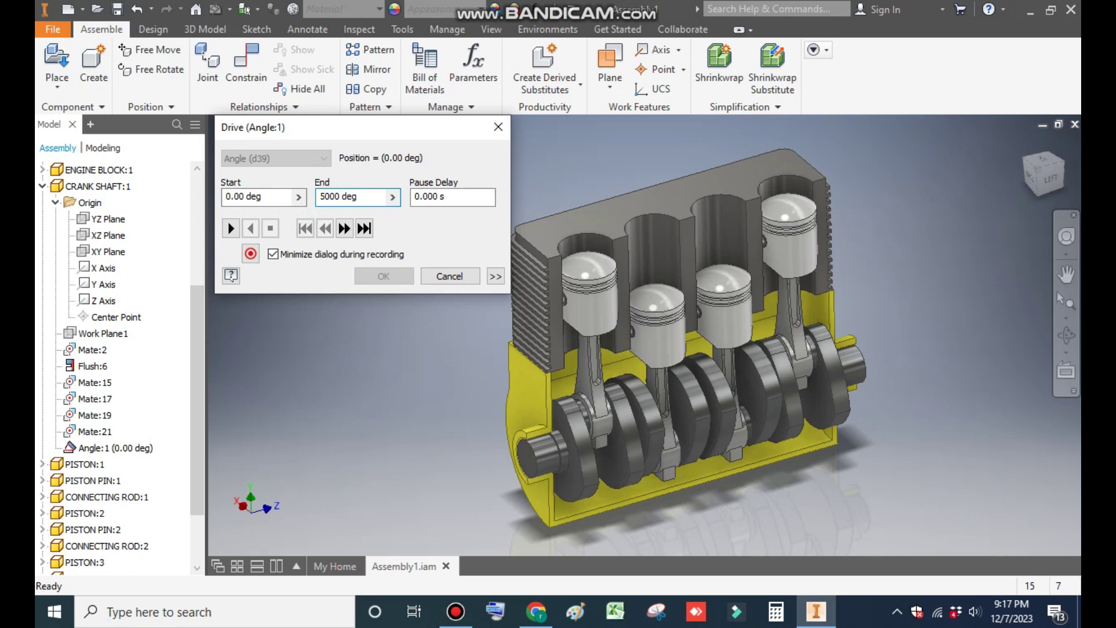
click(496, 277)
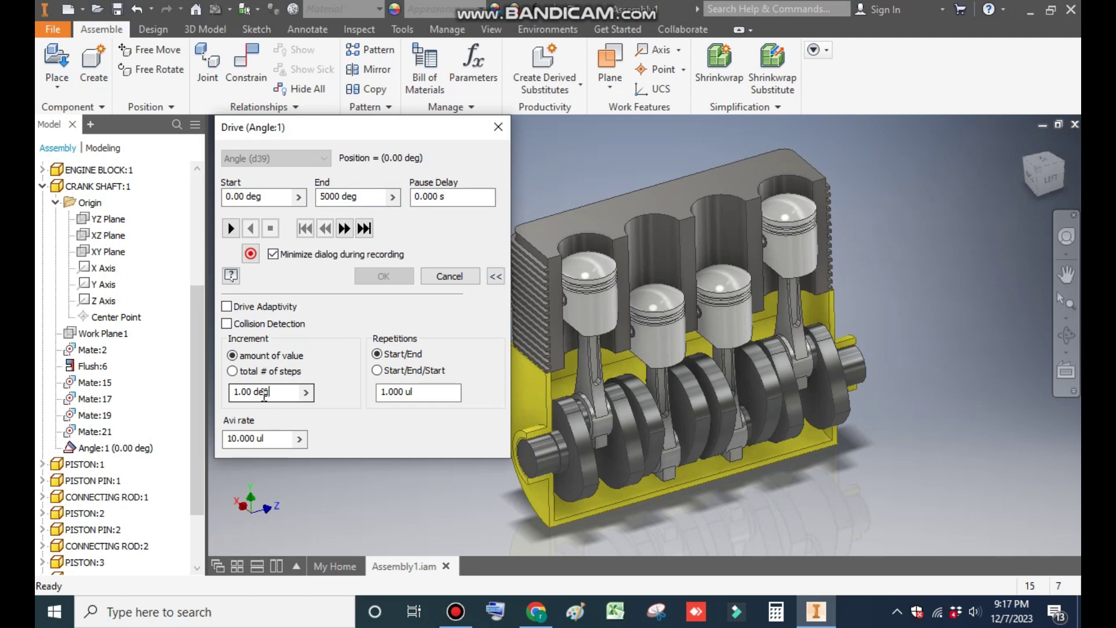
drag(272, 394, 227, 400)
text(5)
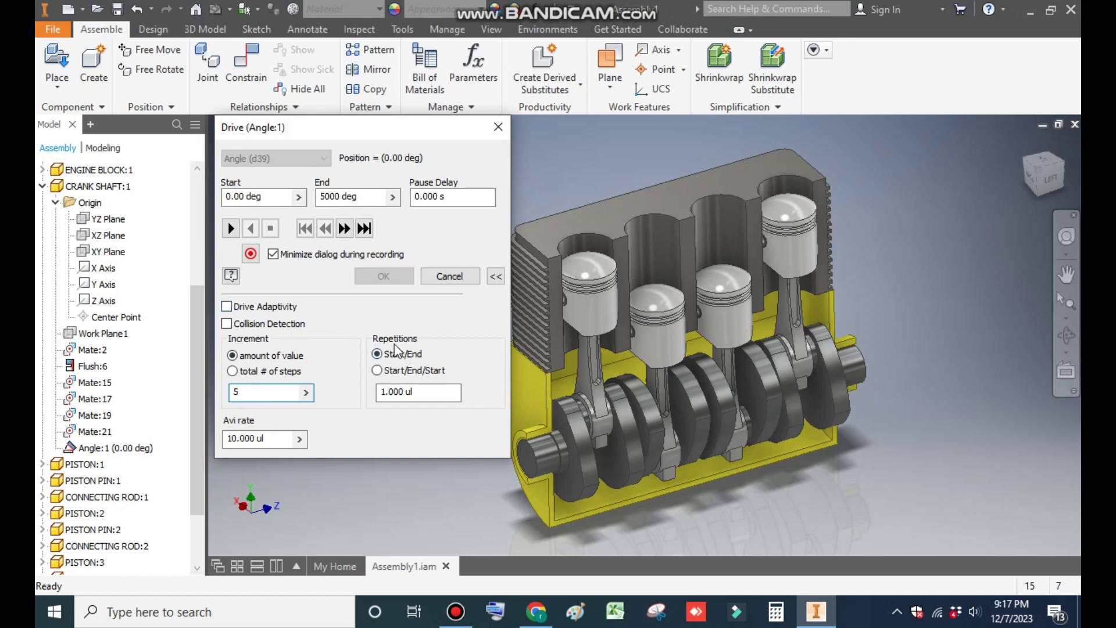
Play the drive, stop at 1425 deg, change Increment to 10, and resume to 5000 deg
click(230, 232)
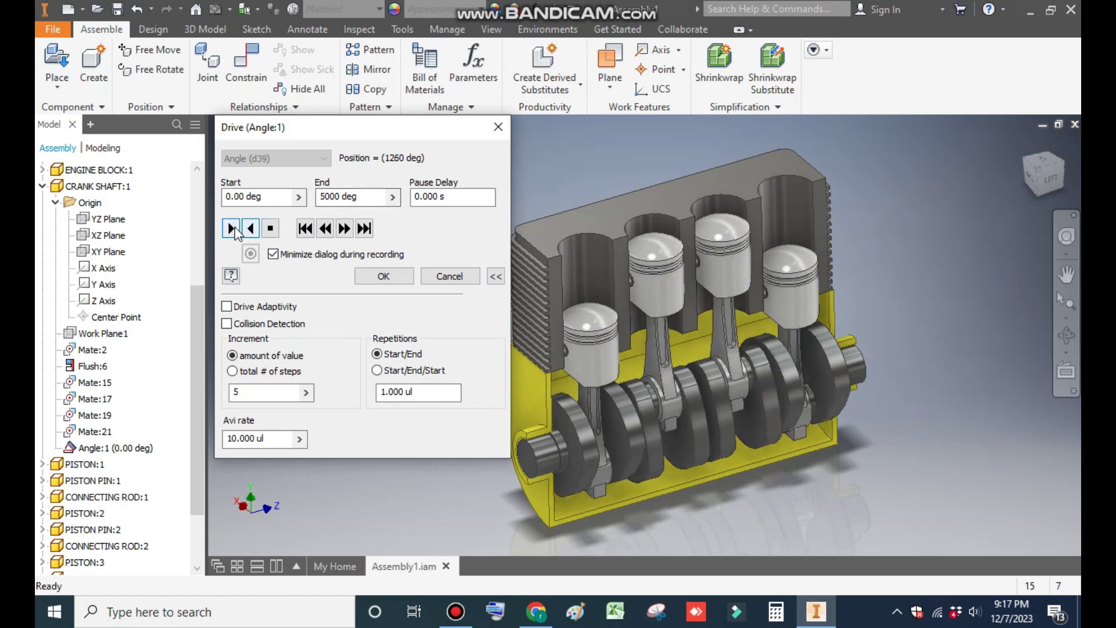
click(270, 228)
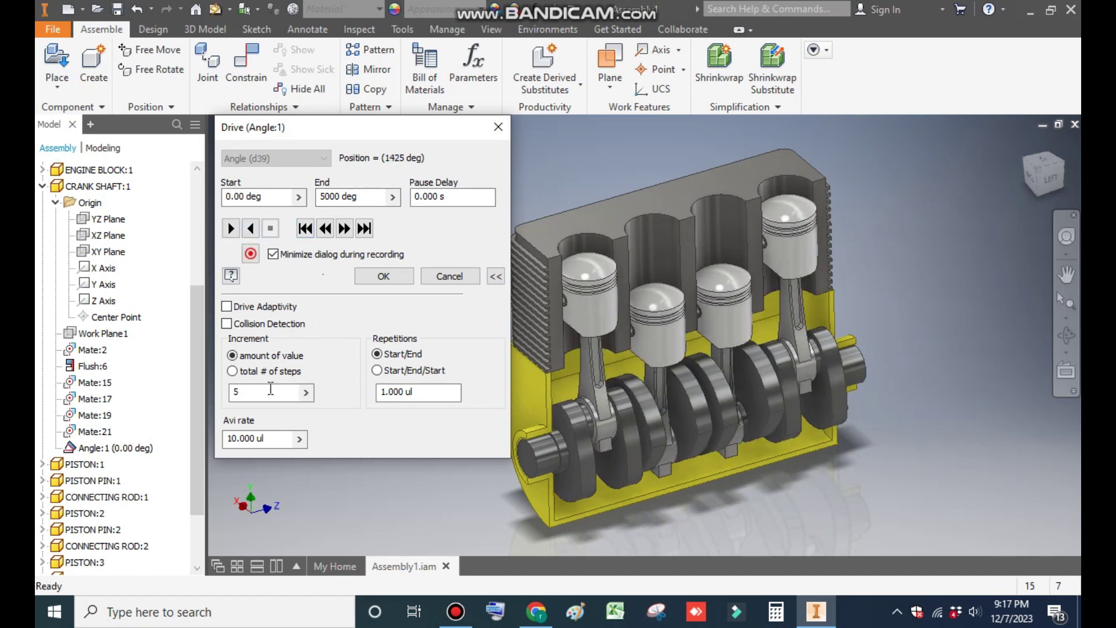
drag(271, 389, 220, 406)
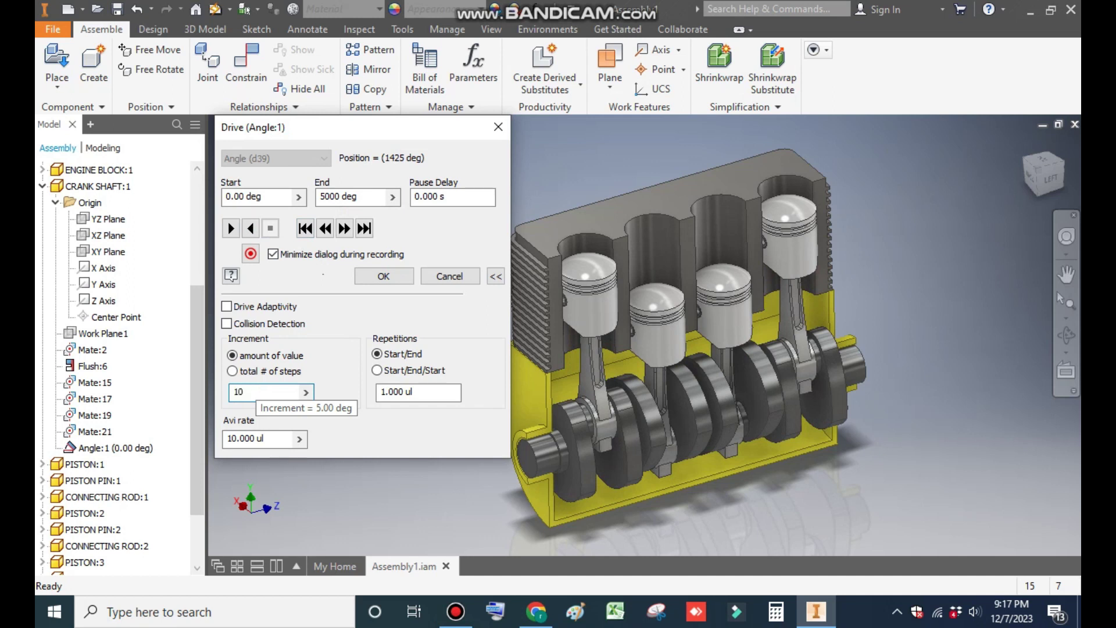
click(231, 228)
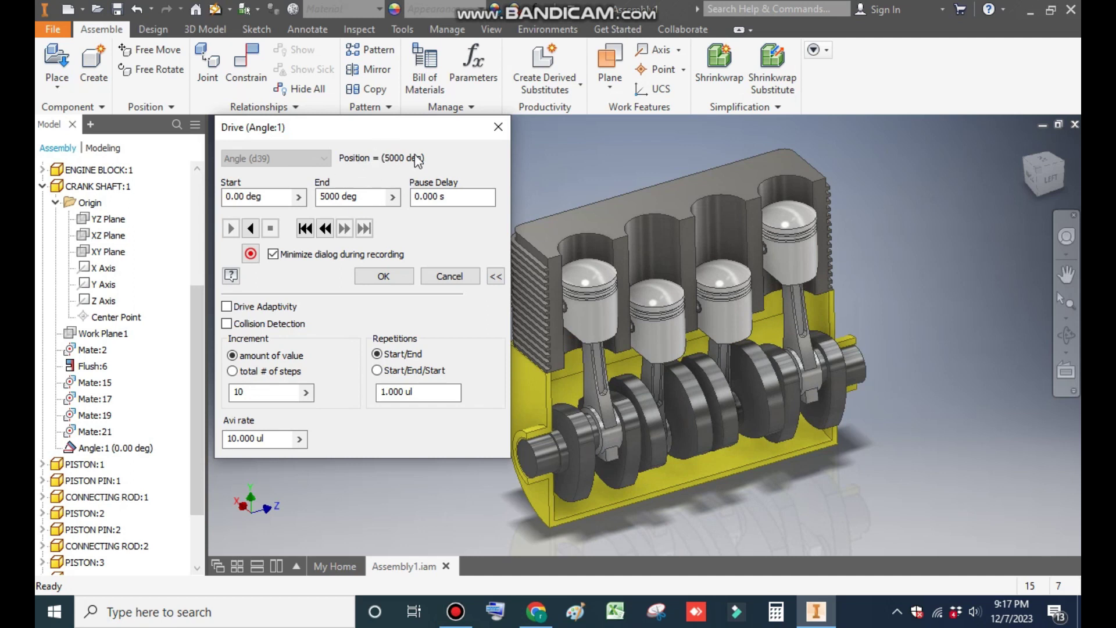
Set Repetitions to 2, run the drive in reverse, then play it forward again
drag(419, 394, 357, 395)
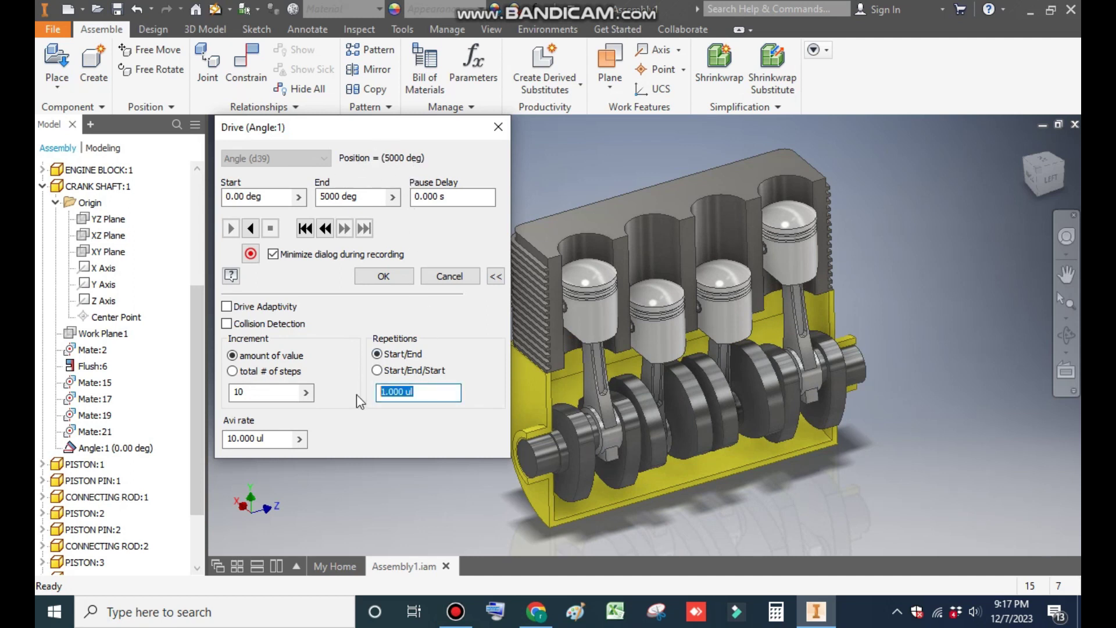
text(2)
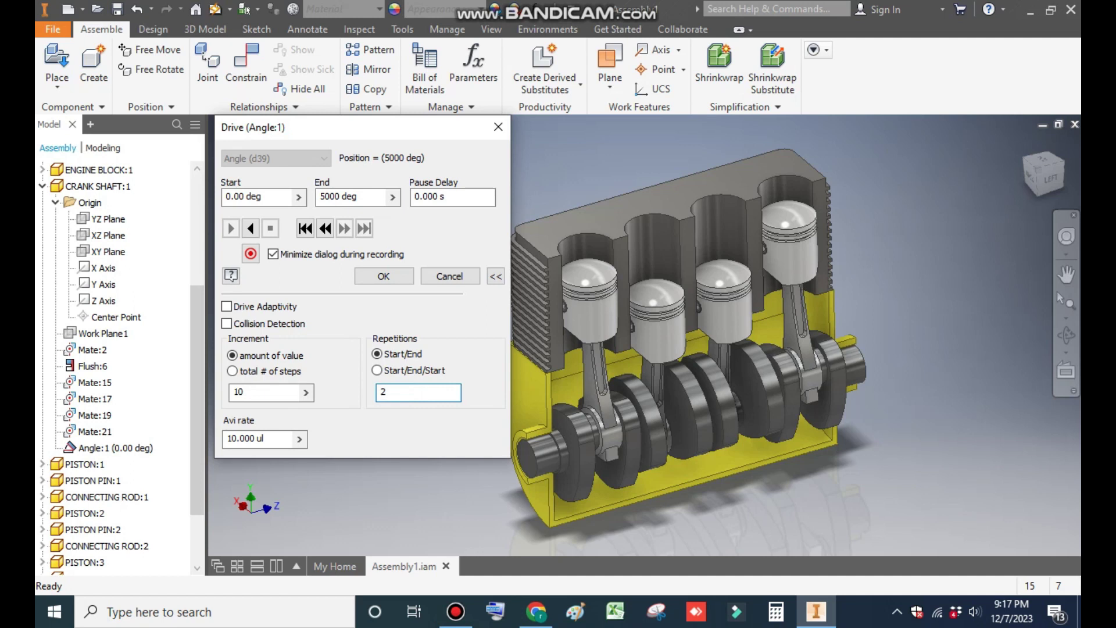
click(252, 229)
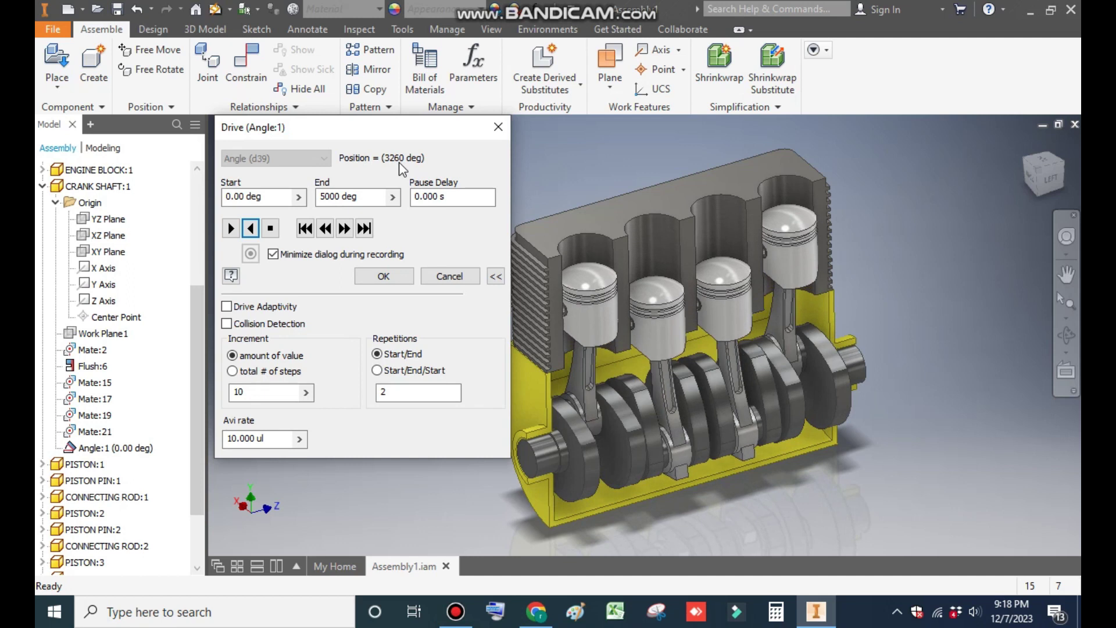
click(230, 230)
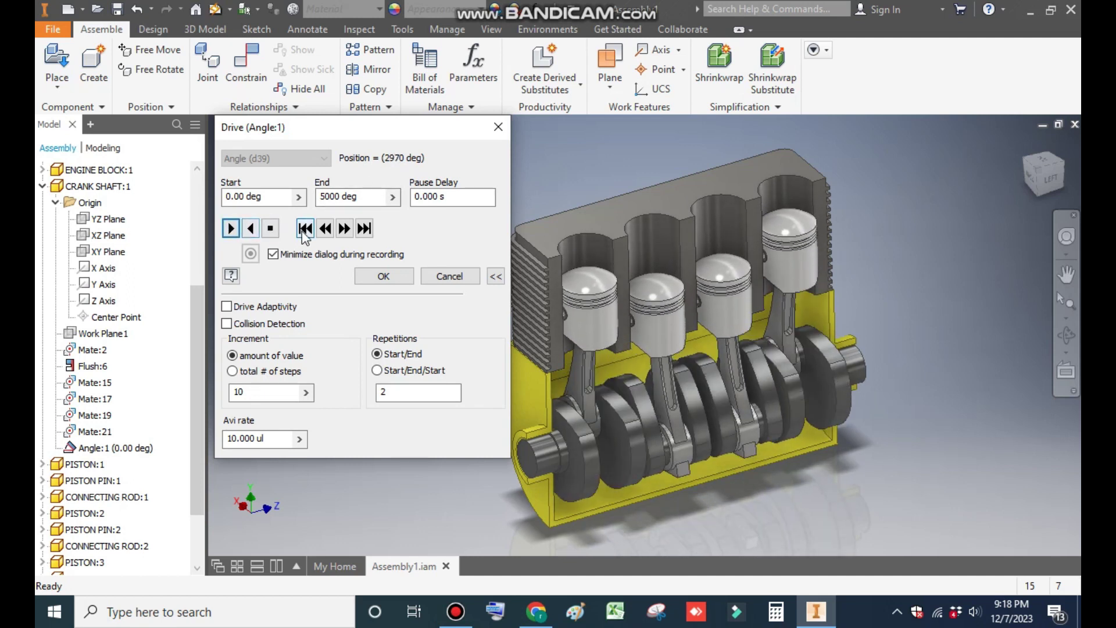
Stop and reset the drive to 0 deg, set Increment to 25, replay, and shift the dialog left
click(270, 228)
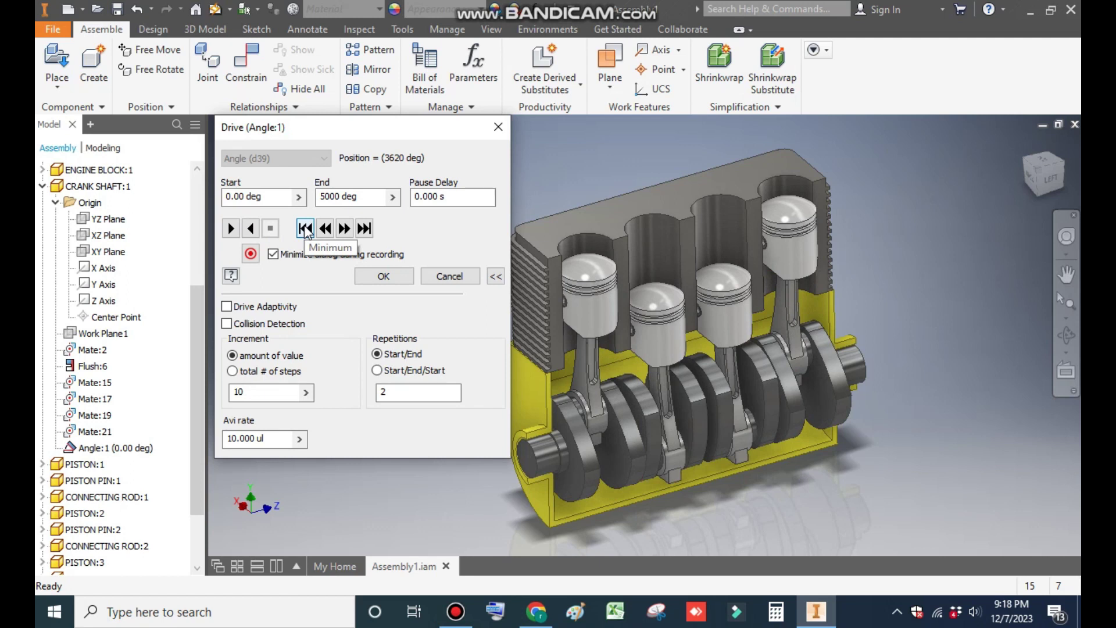
click(305, 229)
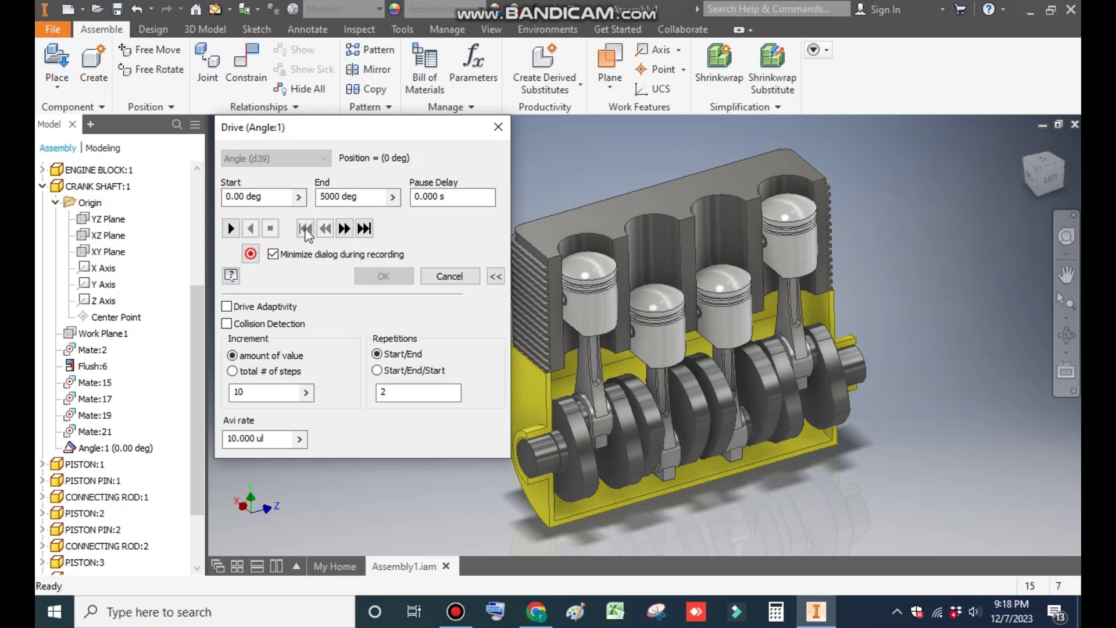
click(255, 395)
double_click(255, 396)
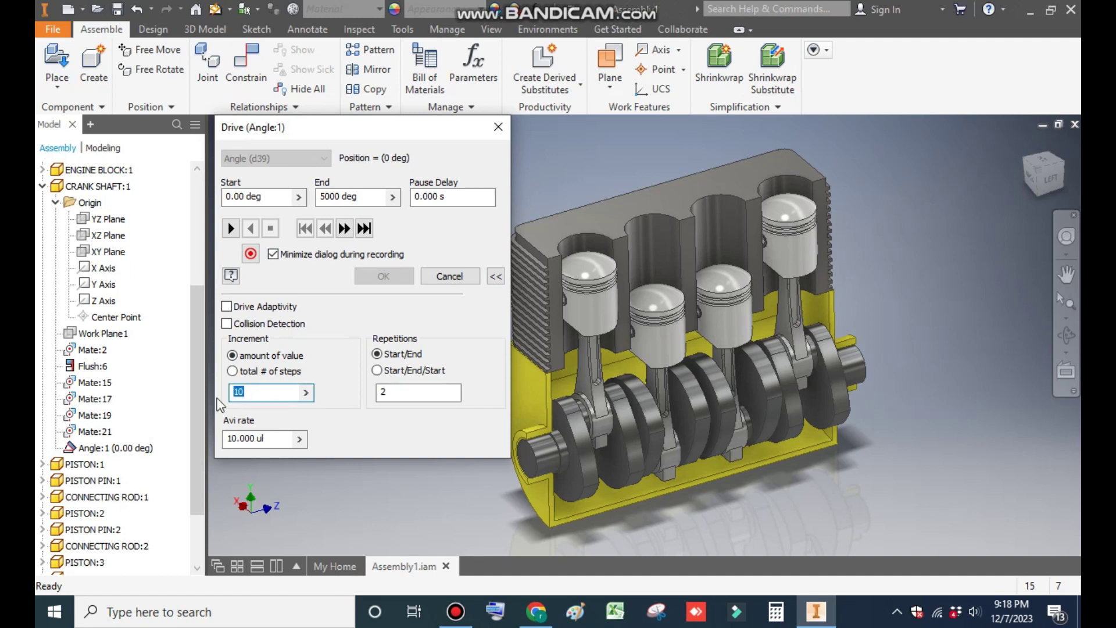
click(230, 229)
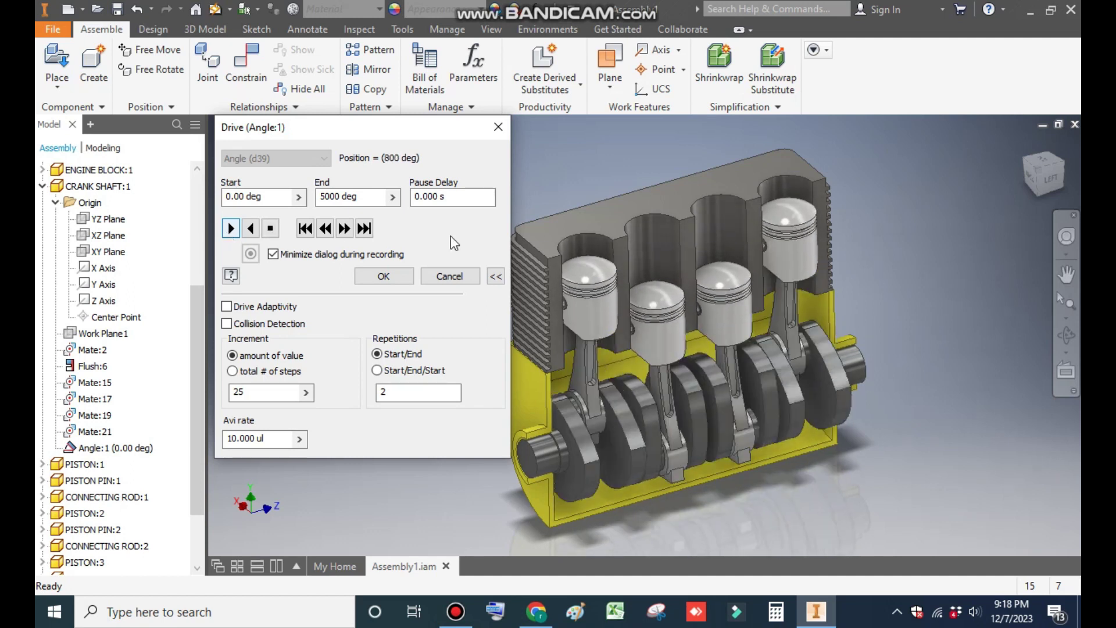
drag(443, 136, 380, 136)
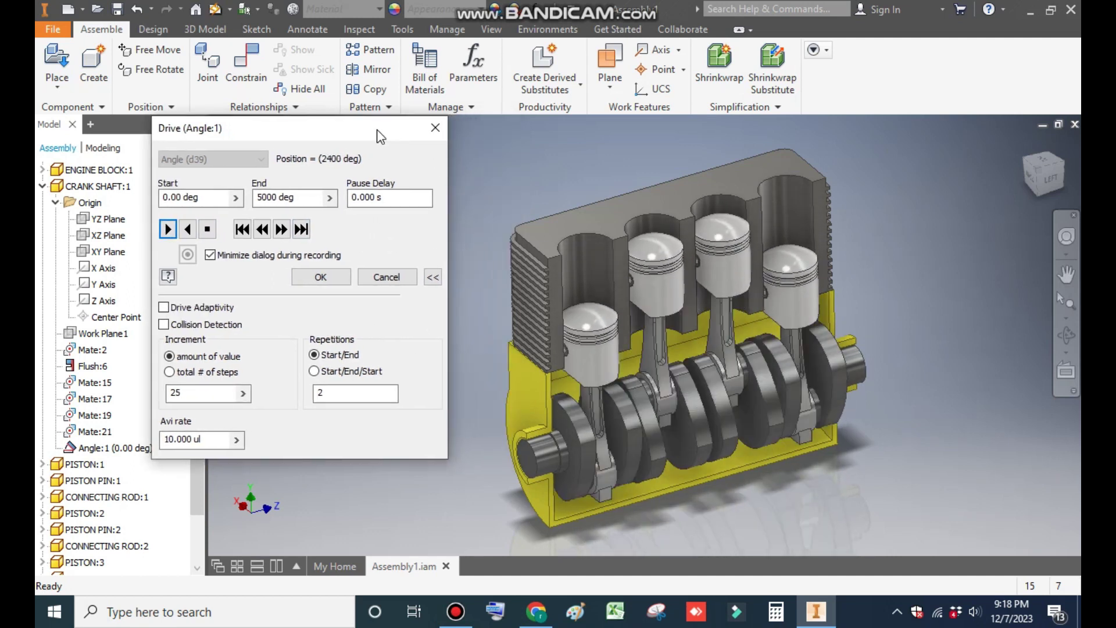